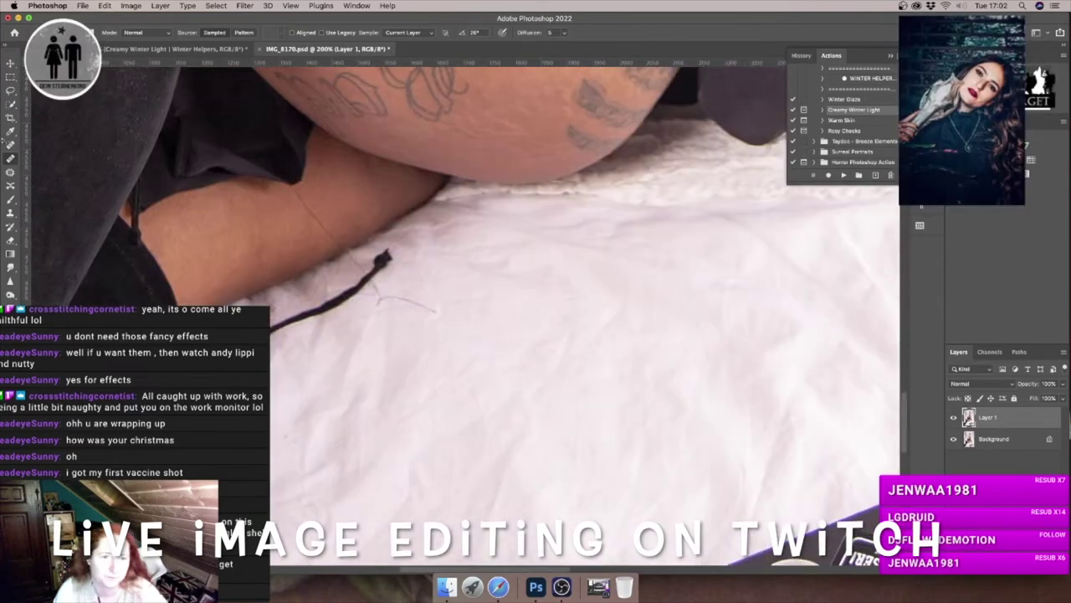
Heal away the stray hair on the leg and the loose hair on the white sheet near the black cord.
{"action": "left_click_drag", "start_coordinate": [325, 194], "coordinate": [371, 172]}
{"action": "left_click_drag", "start_coordinate": [292, 186], "coordinate": [361, 266]}
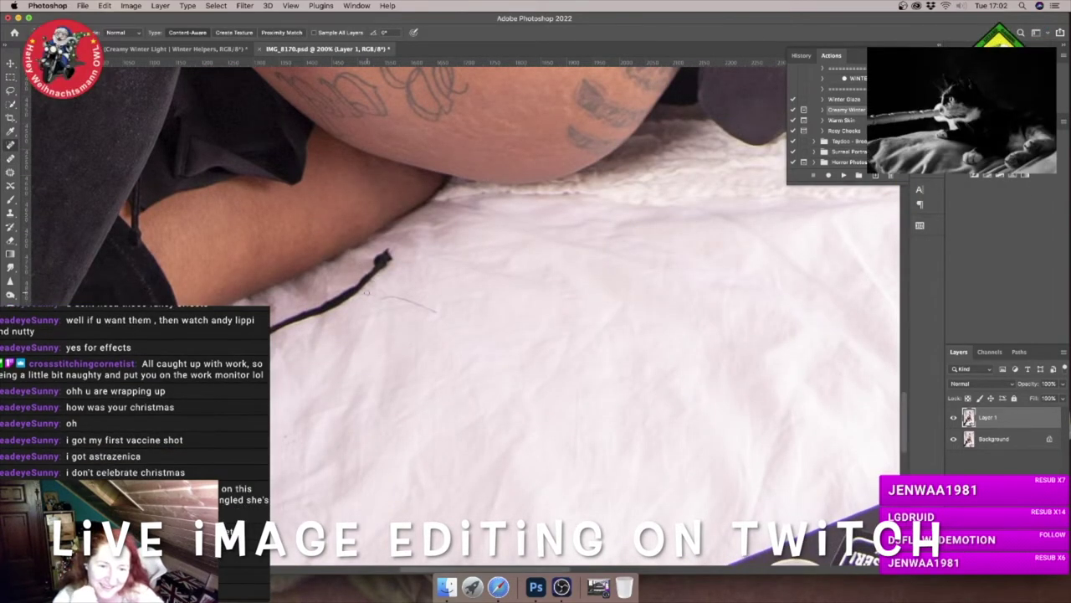
{"action": "left_click_drag", "start_coordinate": [424, 308], "coordinate": [443, 316]}
{"action": "left_click", "coordinate": [378, 287]}
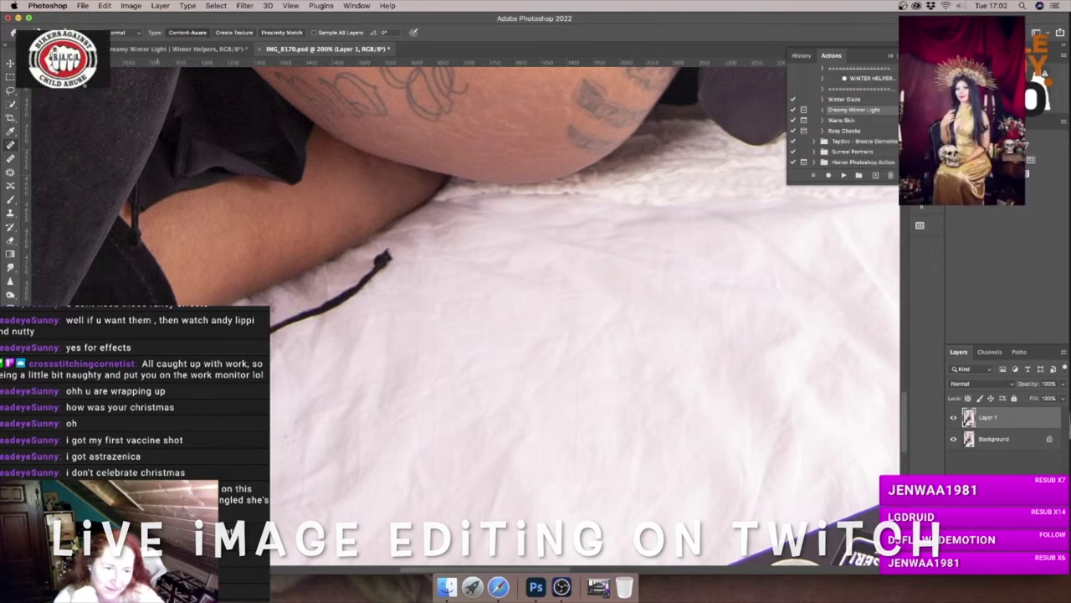
{"action": "scroll", "coordinate": [492, 428], "scroll_direction": "right", "scroll_amount": 5}
{"action": "scroll", "coordinate": [492, 429], "scroll_direction": "up", "scroll_amount": 5}
{"action": "scroll", "coordinate": [491, 428], "scroll_direction": "down", "scroll_amount": 10}
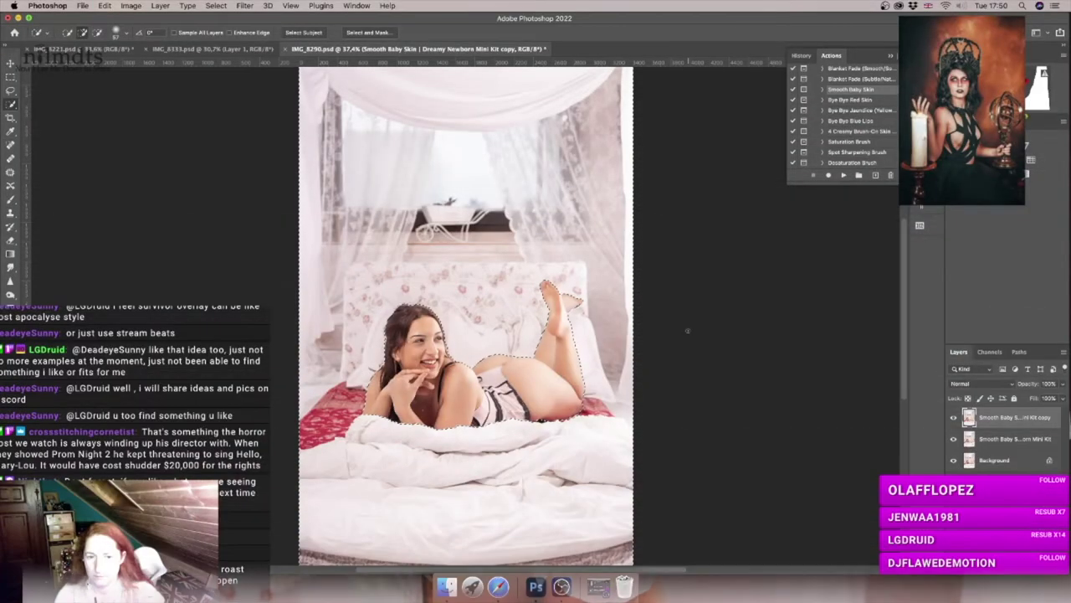
Apply a high-quality Tilt-Shift blur to the selected background, with the upper focus line just above the floral headboard.
{"action": "left_click", "coordinate": [244, 6]}
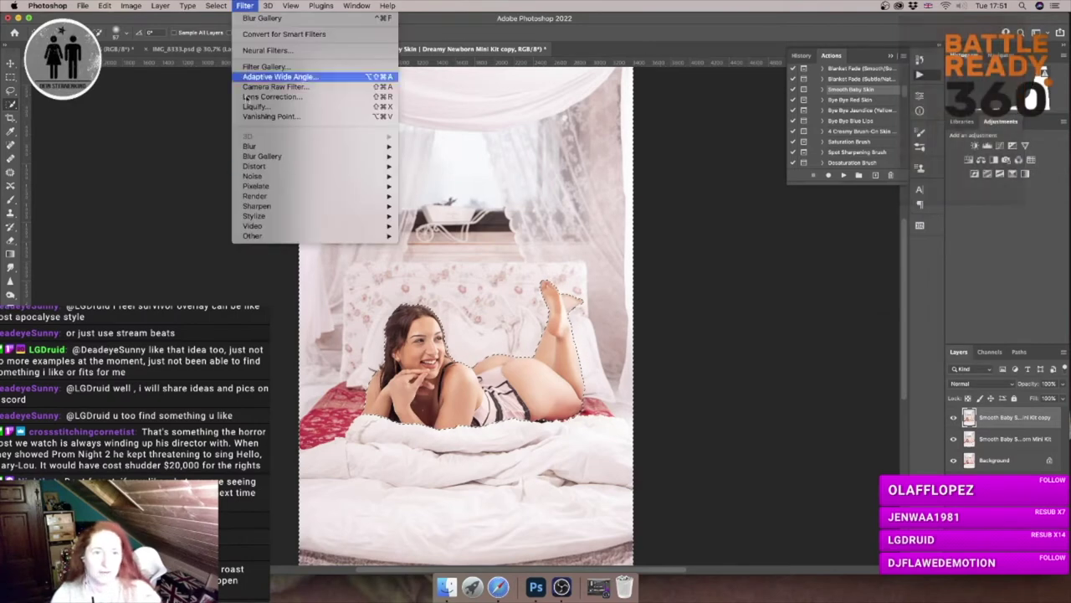
{"action": "left_click", "coordinate": [427, 157]}
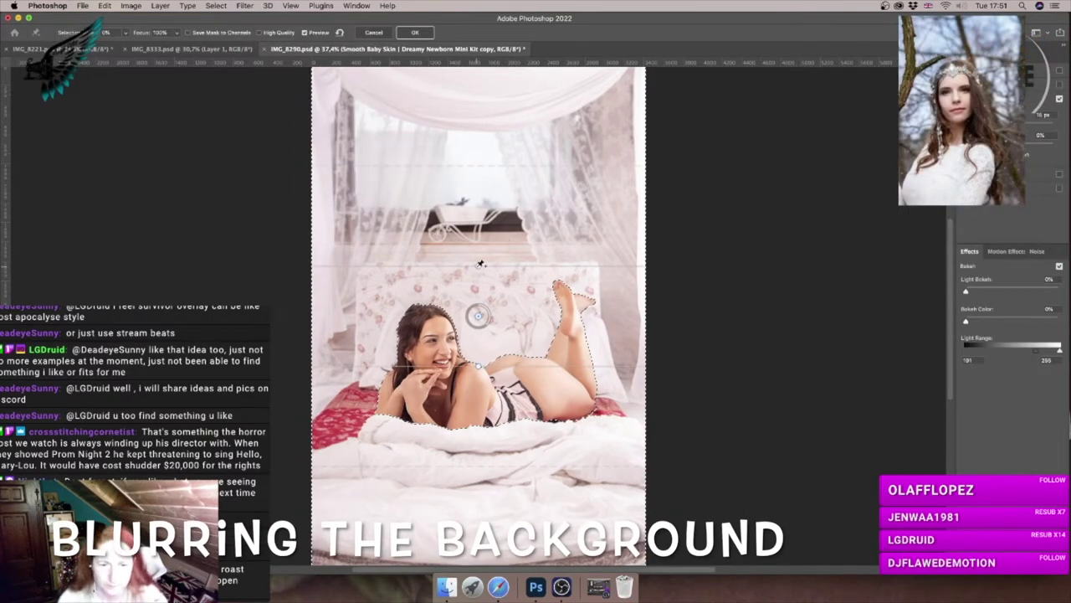
{"action": "left_click_drag", "start_coordinate": [490, 265], "coordinate": [488, 247]}
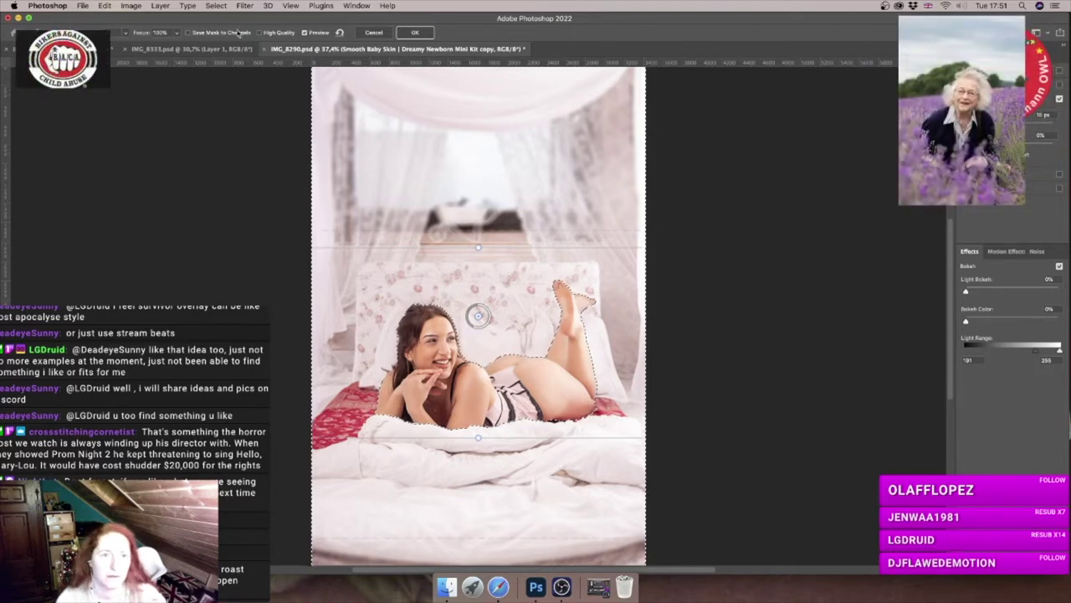
{"action": "left_click_drag", "start_coordinate": [966, 291], "coordinate": [972, 292]}
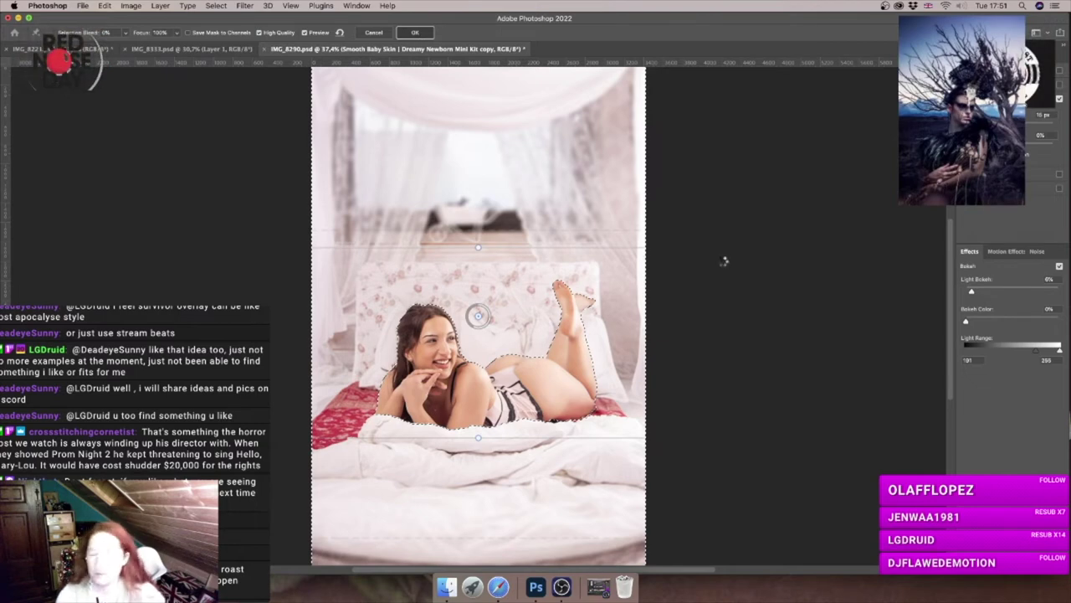
{"action": "key", "text": "Return"}
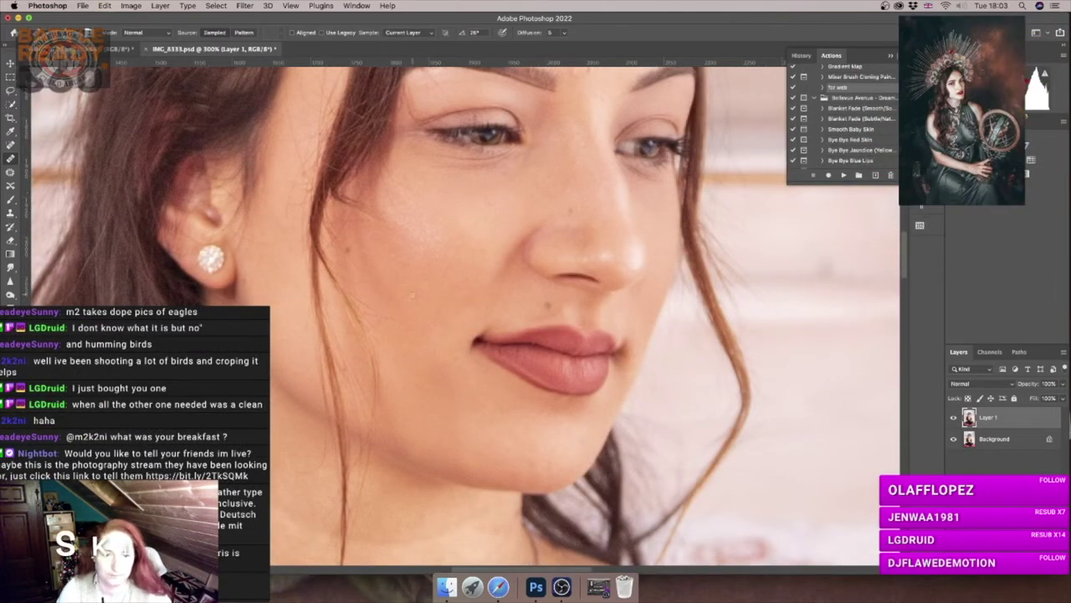
Retouch blemishes on the woman's forehead with the Healing Brush, sampling nearby clean skin.
{"action": "scroll", "coordinate": [480, 192], "scroll_direction": "up", "scroll_amount": 5}
{"action": "left_click", "coordinate": [580, 208], "text": "alt"}
{"action": "left_click", "coordinate": [554, 234]}
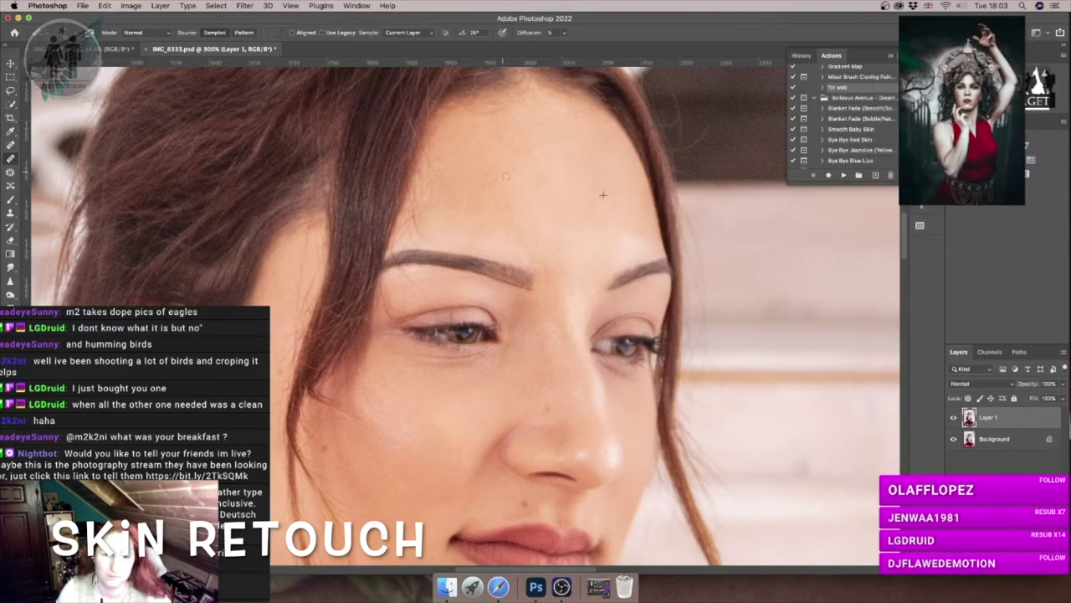
Run the Smooth Baby Skin action on the portrait.
{"action": "left_click", "coordinate": [862, 129]}
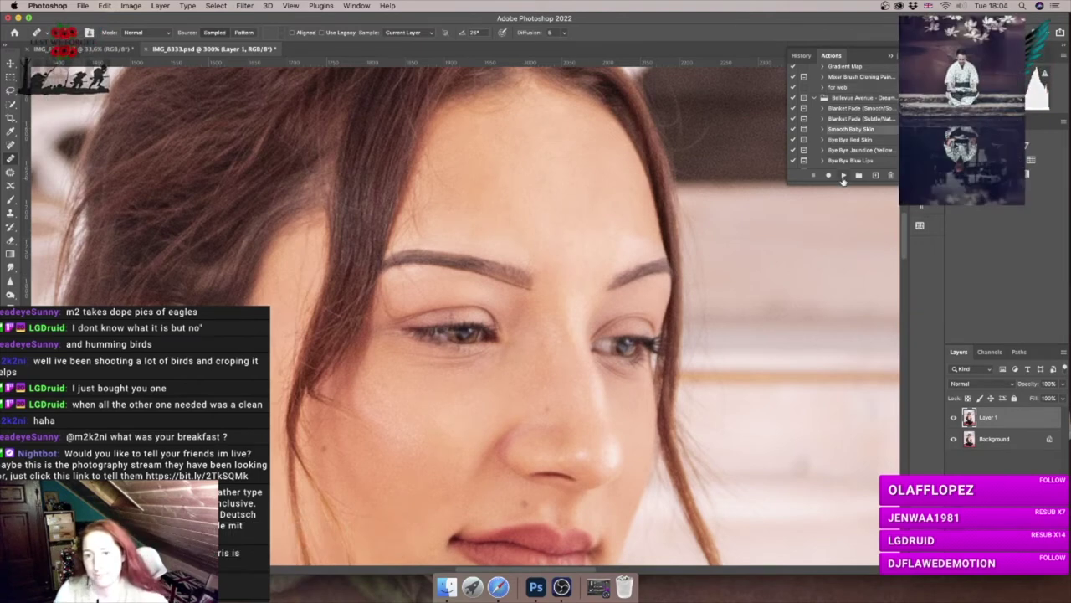
{"action": "left_click", "coordinate": [843, 176]}
{"action": "key", "text": "Return"}
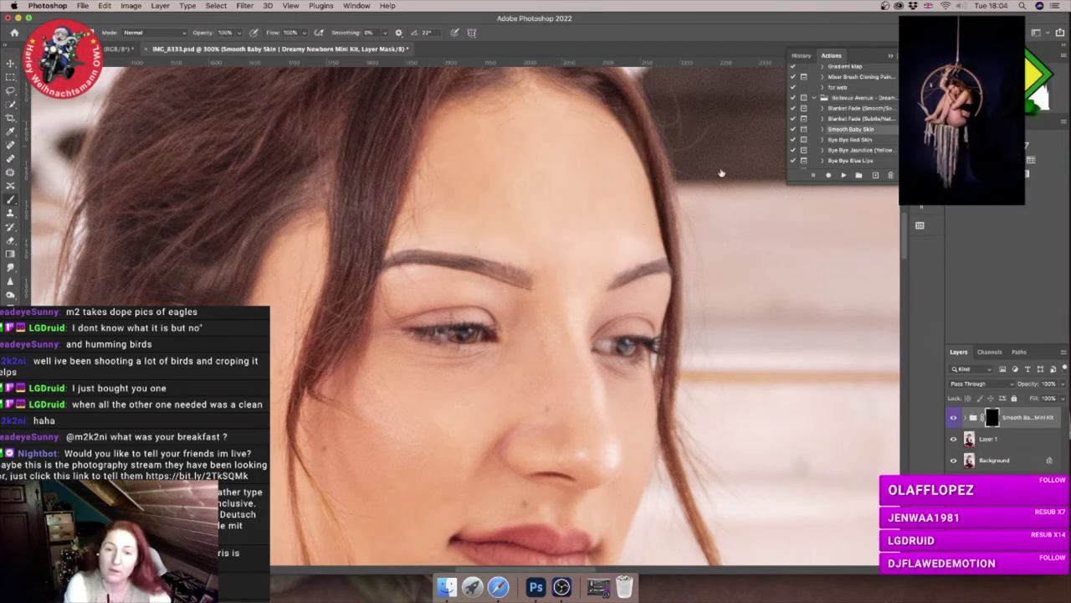
Paint on the Smooth Baby Skin mask over the forehead, cheeks, nose and lower face to smooth the skin.
{"action": "left_click_drag", "start_coordinate": [591, 190], "coordinate": [459, 191]}
{"action": "left_click_drag", "start_coordinate": [381, 391], "coordinate": [355, 498]}
{"action": "left_click_drag", "start_coordinate": [553, 414], "coordinate": [615, 431]}
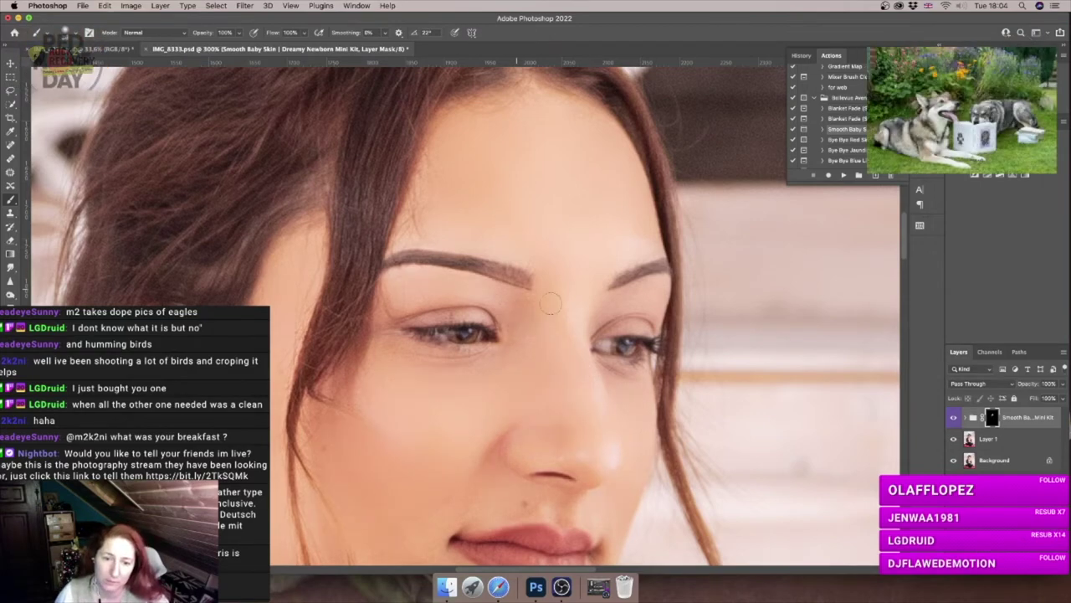
{"action": "scroll", "coordinate": [578, 305], "scroll_direction": "down", "scroll_amount": 5}
{"action": "left_click_drag", "start_coordinate": [488, 270], "coordinate": [504, 270]}
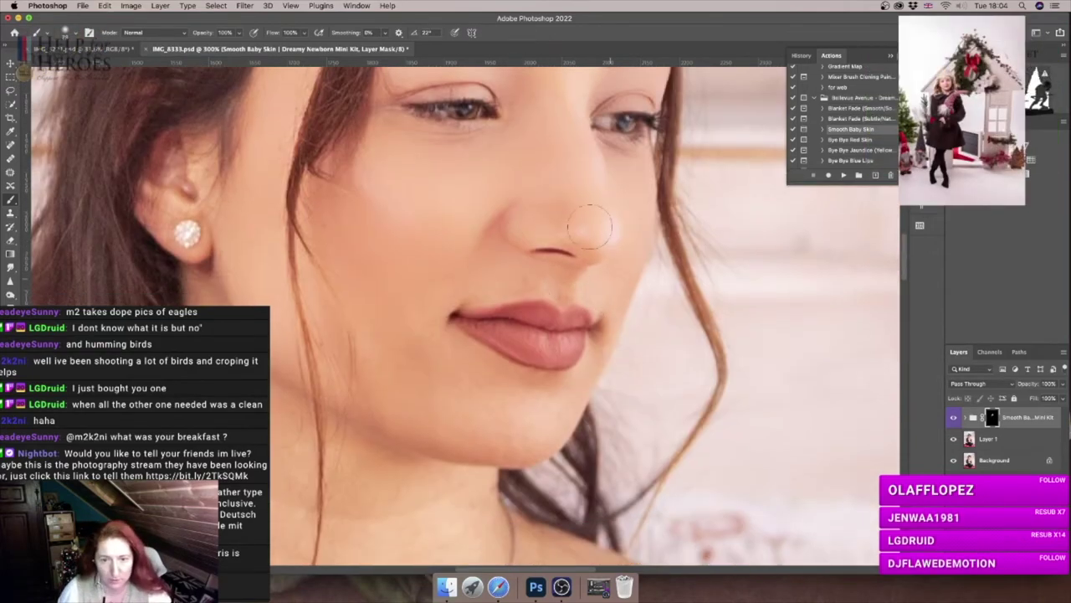
{"action": "key", "text": "super+minus"}
{"action": "key", "text": "super+minus"}
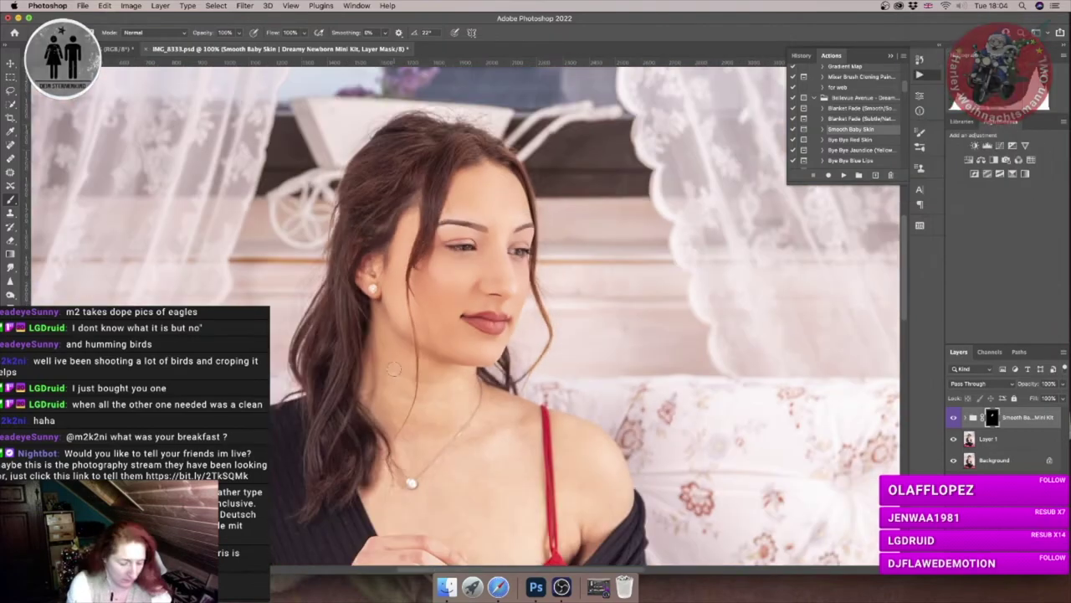
{"action": "scroll", "coordinate": [574, 440], "scroll_direction": "down", "scroll_amount": 3}
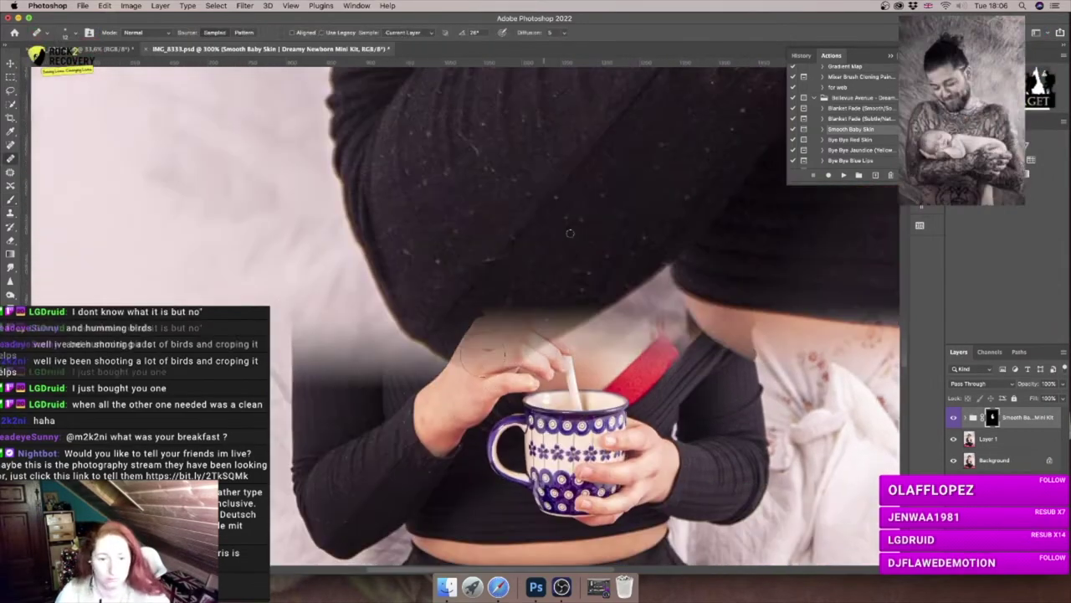
Heal away the lint specks on the black sleeve, from the elbow and forearm up to the cuff.
{"action": "scroll", "coordinate": [549, 250], "scroll_direction": "up", "scroll_amount": 3}
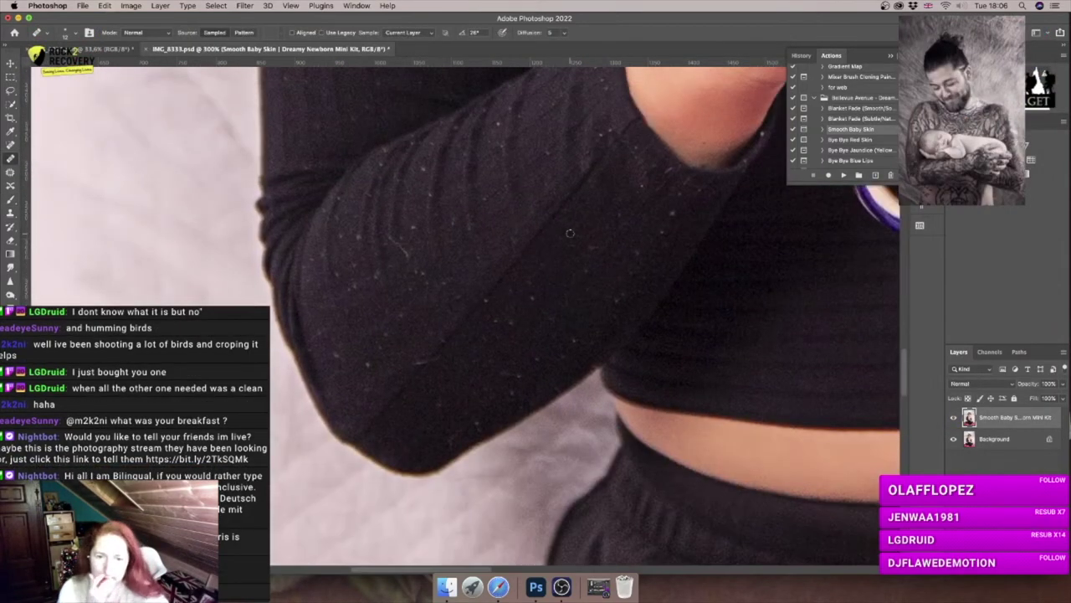
{"action": "left_click_drag", "start_coordinate": [550, 249], "coordinate": [550, 250]}
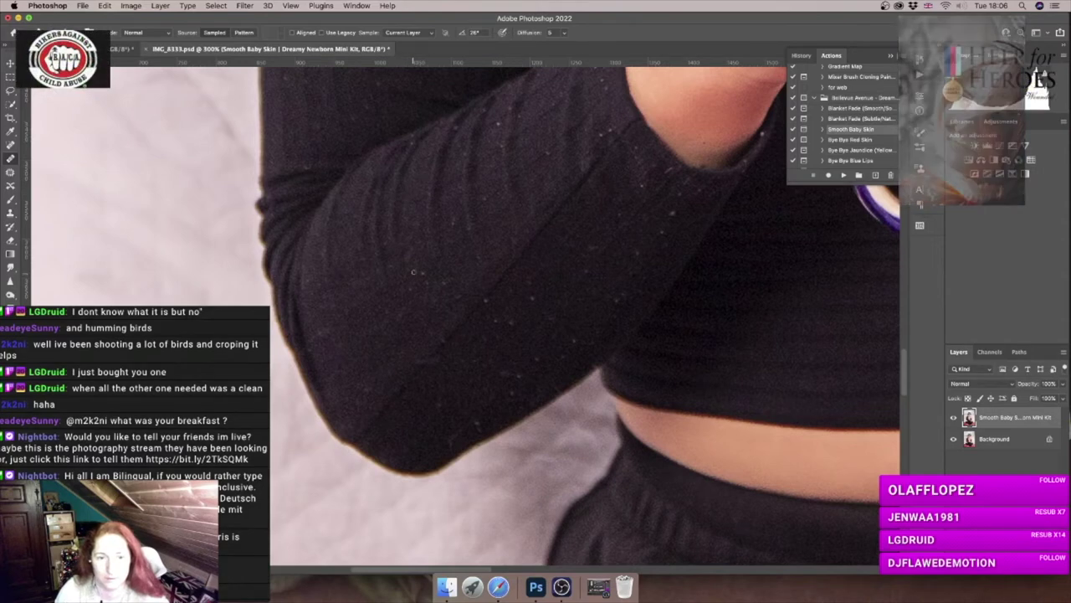
{"action": "left_click", "coordinate": [443, 282]}
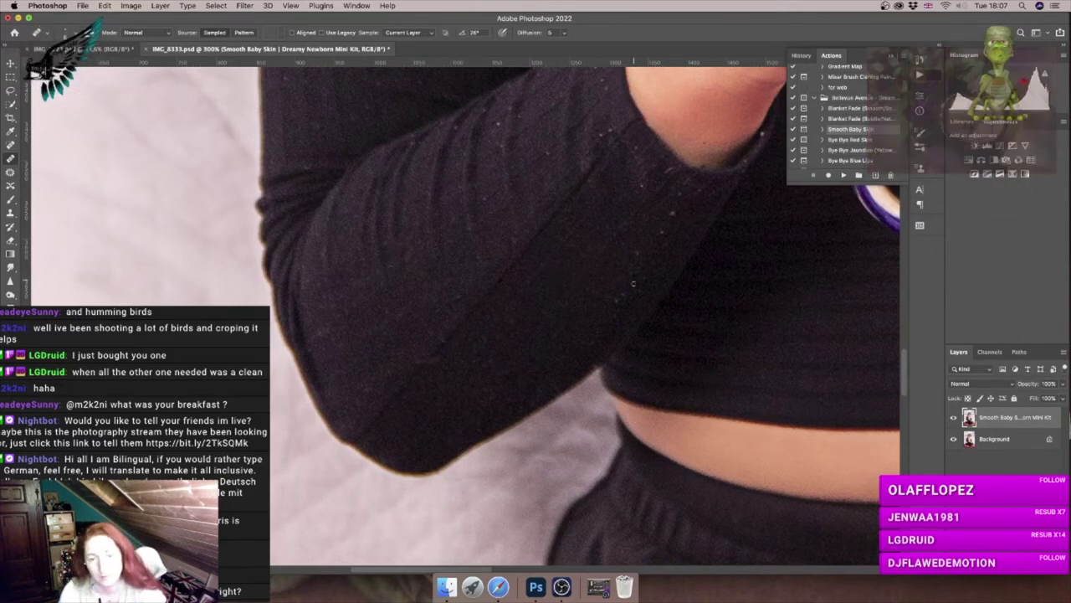
{"action": "left_click_drag", "start_coordinate": [630, 293], "coordinate": [625, 293]}
{"action": "scroll", "coordinate": [624, 293], "scroll_direction": "up", "scroll_amount": 5}
{"action": "scroll", "coordinate": [623, 293], "scroll_direction": "right", "scroll_amount": 5}
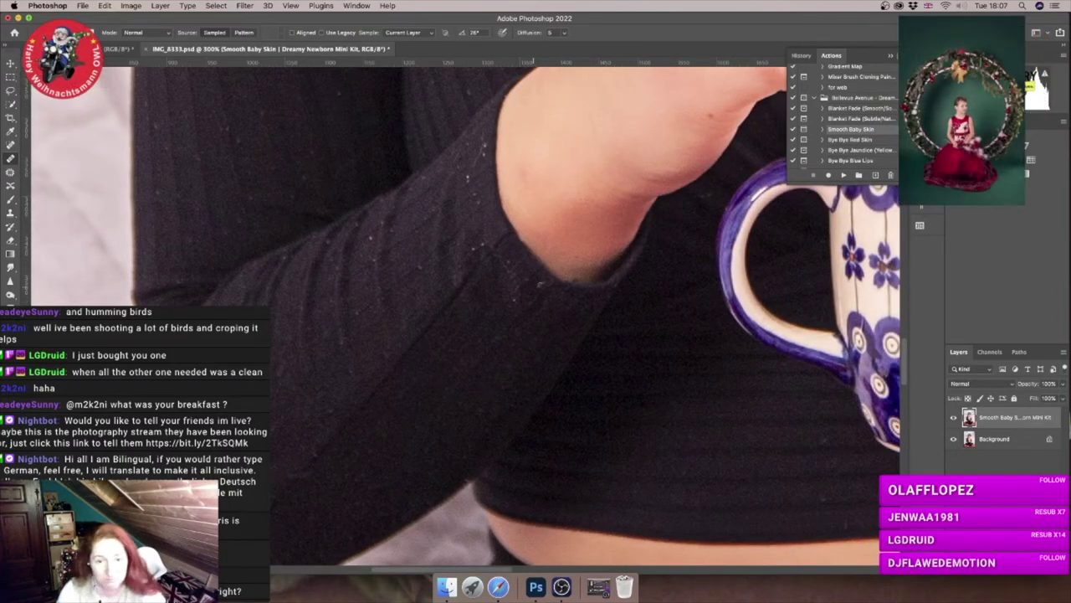
{"action": "left_click", "coordinate": [518, 300]}
{"action": "left_click_drag", "start_coordinate": [485, 244], "coordinate": [469, 250]}
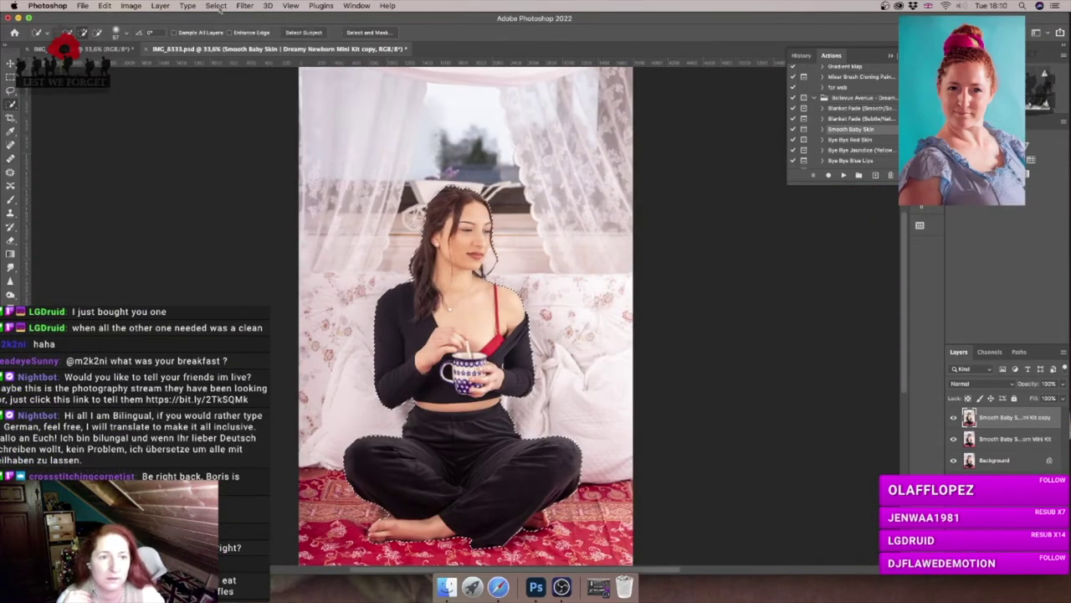
Invert the selection between woman and background, and start a Tilt-Shift blur from the Blur Gallery.
{"action": "left_click", "coordinate": [216, 6]}
{"action": "left_click", "coordinate": [226, 49]}
{"action": "left_click", "coordinate": [244, 6]}
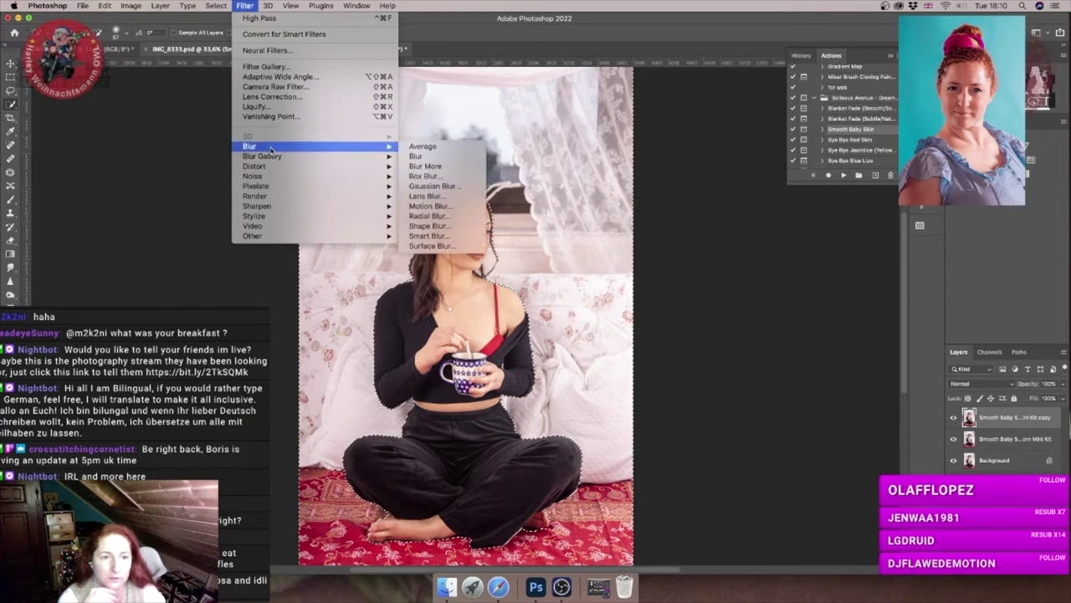
{"action": "mouse_move", "coordinate": [265, 156]}
{"action": "left_click", "coordinate": [424, 167]}
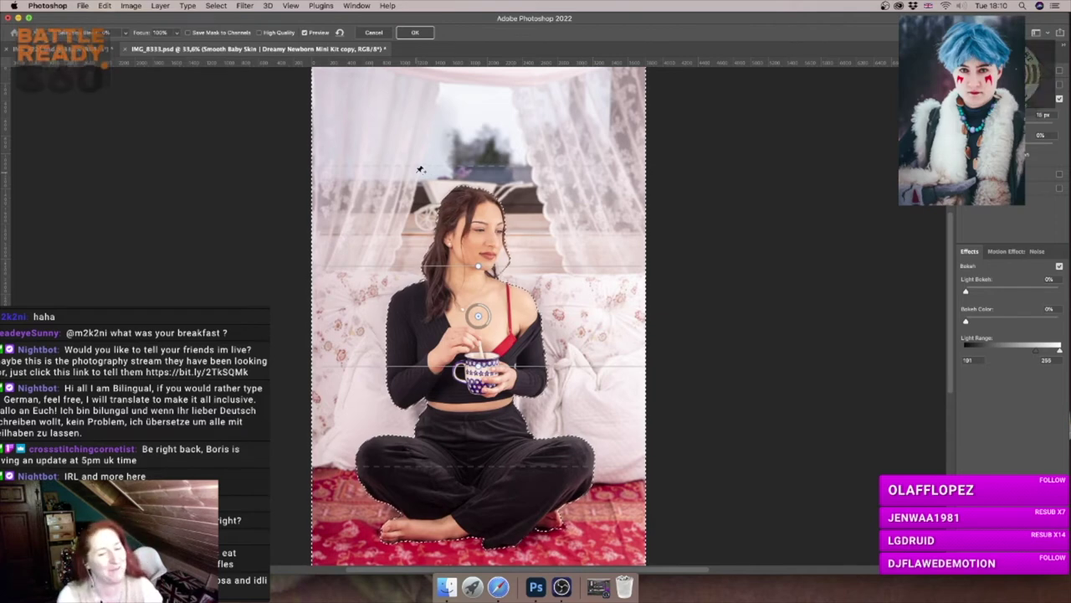
Extend the sharp zone of the Tilt-Shift blur down to the woman's waist, apply the blur and deselect.
{"action": "left_click_drag", "start_coordinate": [482, 468], "coordinate": [483, 517]}
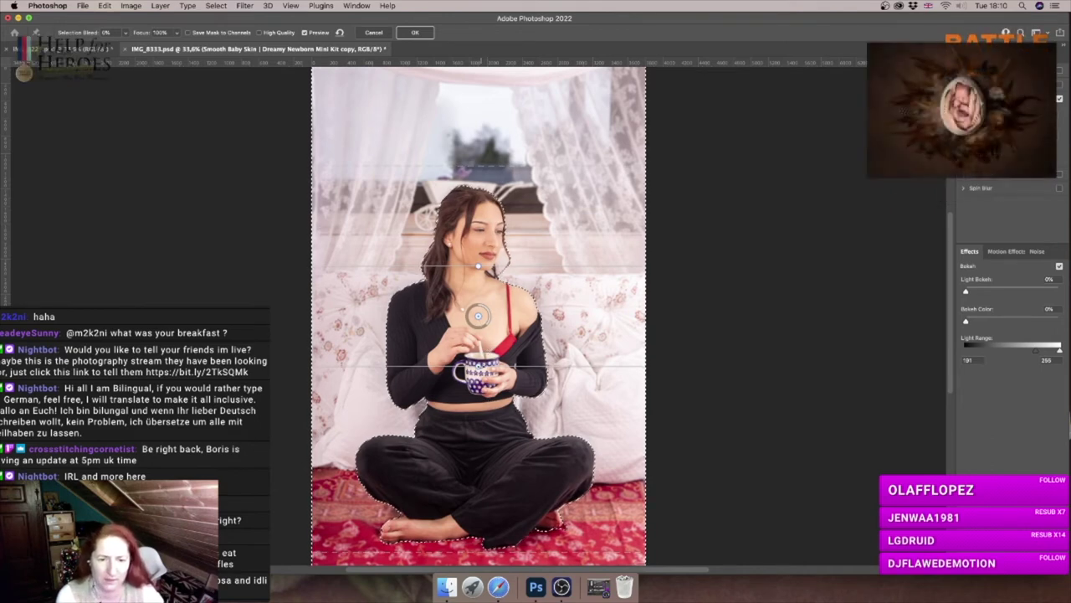
{"action": "left_click_drag", "start_coordinate": [488, 427], "coordinate": [488, 432]}
{"action": "mouse_move", "coordinate": [503, 267]}
{"action": "left_mouse_down"}
{"action": "mouse_move", "coordinate": [504, 298]}
{"action": "mouse_move", "coordinate": [505, 267]}
{"action": "left_mouse_up"}
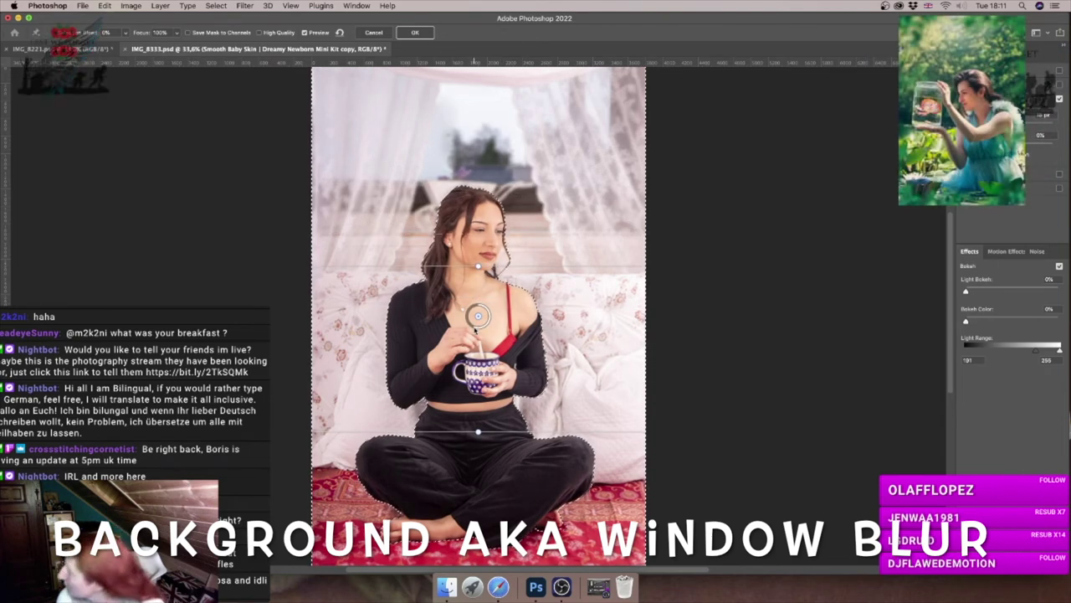
{"action": "left_click", "coordinate": [422, 33]}
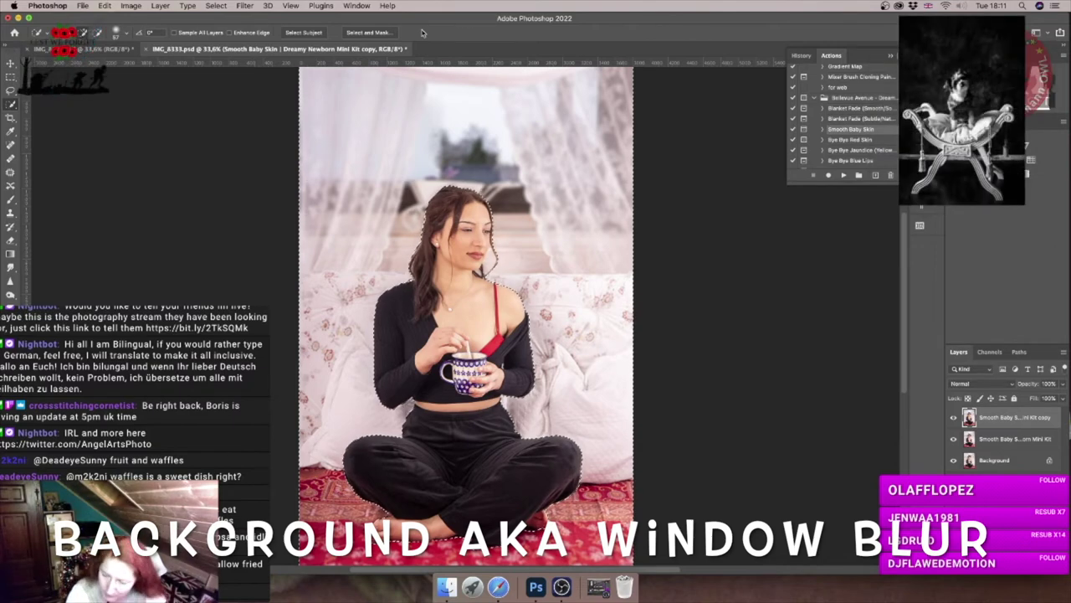
{"action": "key", "text": "super+d"}
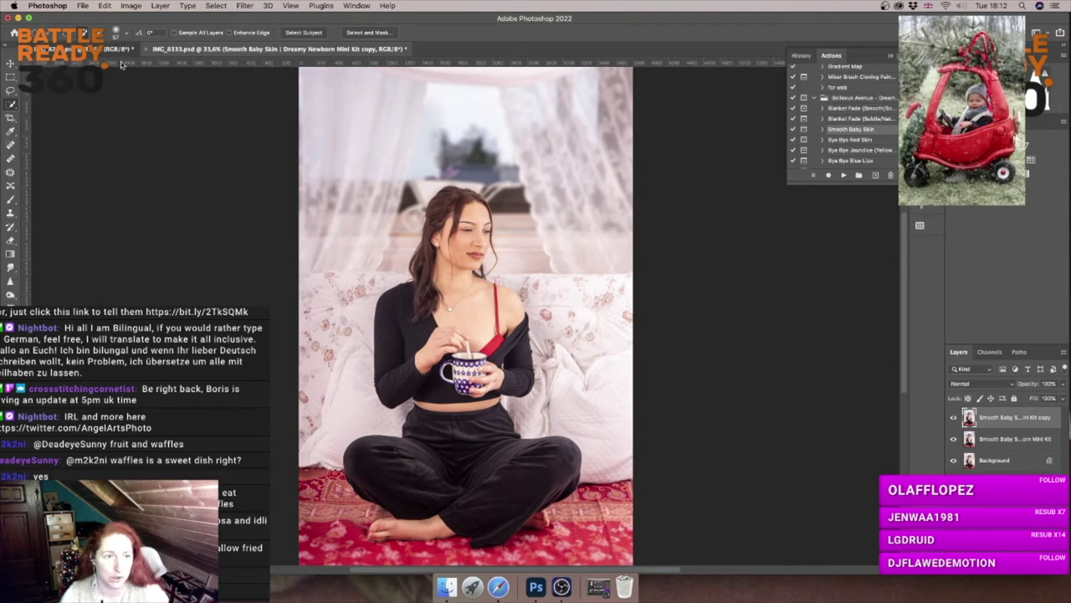
Run the Blanket Fade (Smooth/Soft) action on the image and continue past its brush instructions.
{"action": "left_click", "coordinate": [850, 108]}
{"action": "left_click", "coordinate": [843, 175]}
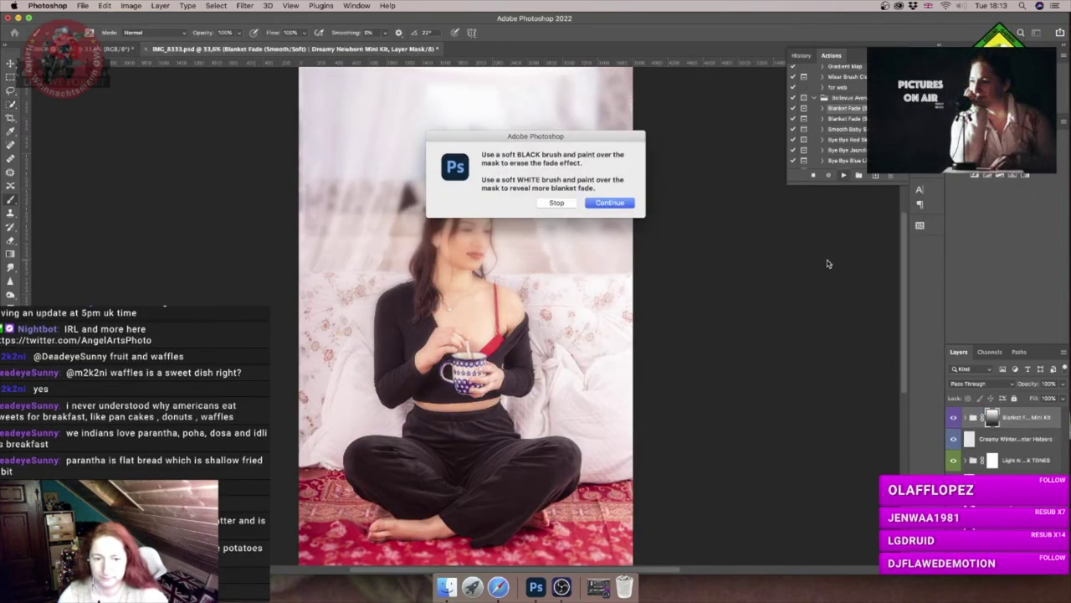
{"action": "left_click", "coordinate": [609, 202]}
Erase the blanket fade from the woman and cushions on its mask, and compare the image with the fade hidden and shown.
{"action": "mouse_move", "coordinate": [468, 239]}
{"action": "left_mouse_down"}
{"action": "mouse_move", "coordinate": [442, 205]}
{"action": "mouse_move", "coordinate": [408, 295]}
{"action": "left_mouse_up"}
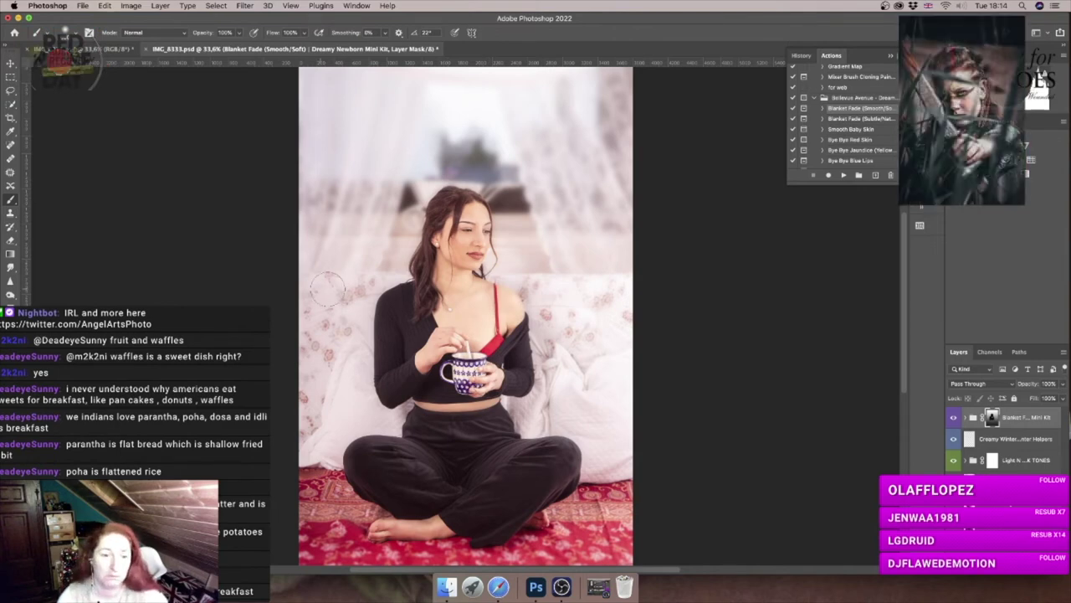
{"action": "left_click_drag", "start_coordinate": [571, 356], "coordinate": [581, 355]}
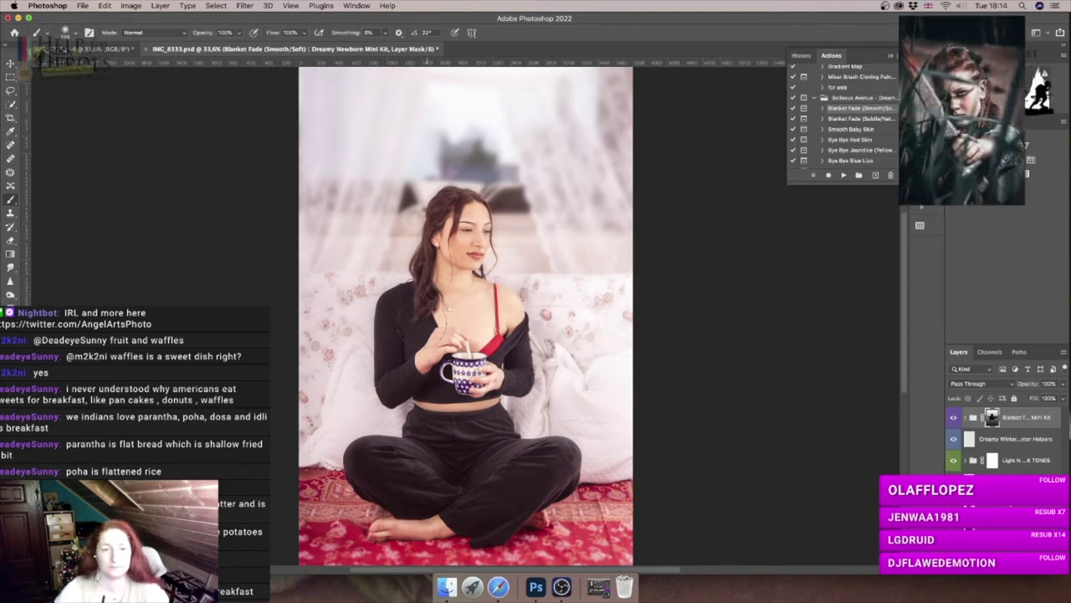
{"action": "left_click", "coordinate": [952, 418]}
{"action": "left_click", "coordinate": [952, 420]}
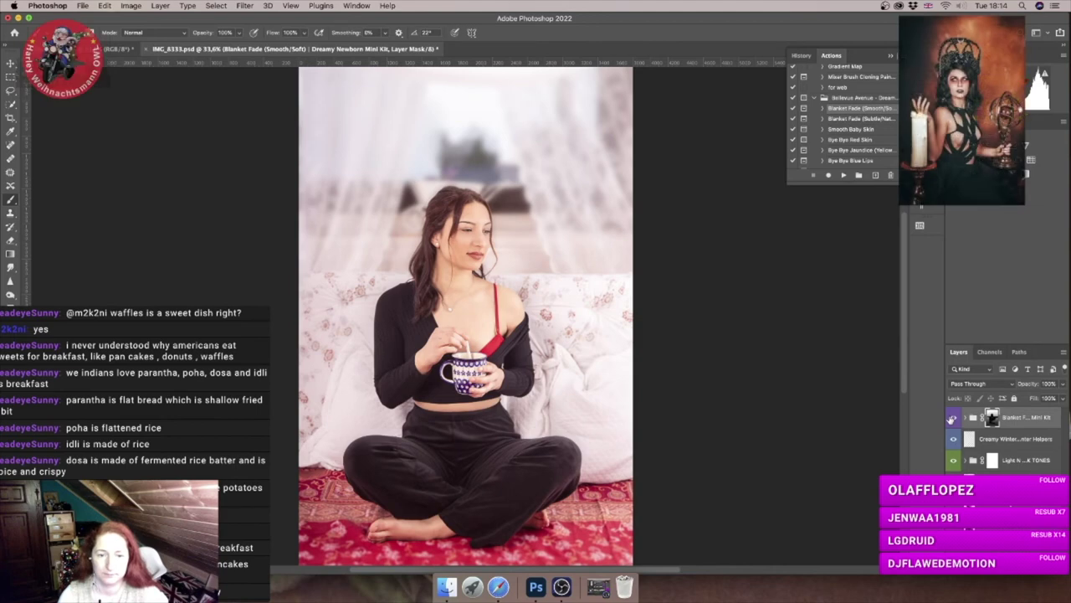
{"action": "left_click", "coordinate": [951, 419]}
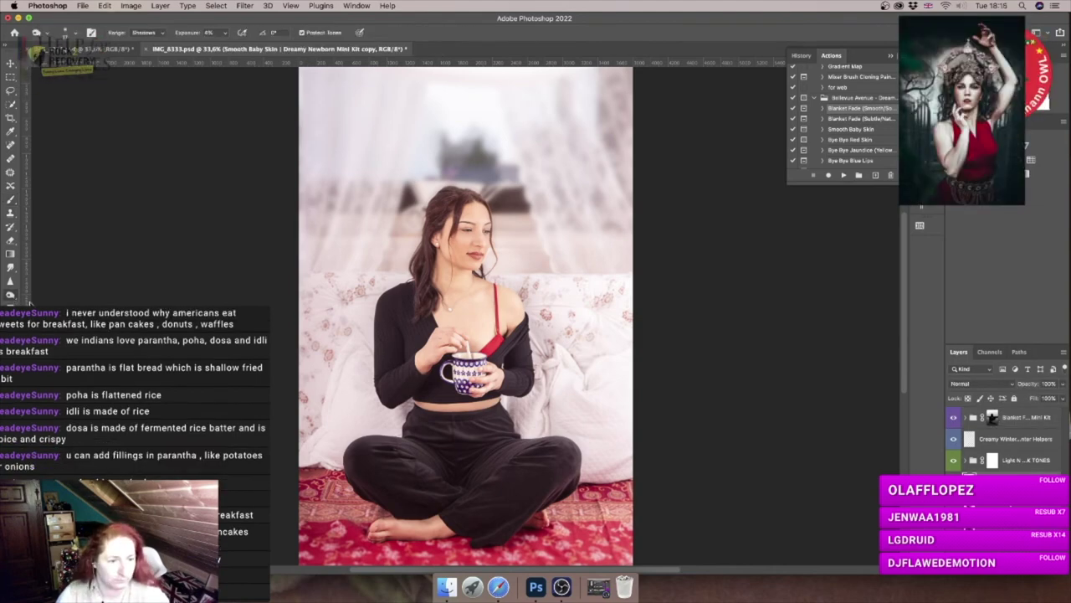
Burn the shadows of the black trousers at 4% exposure and switch the tonal range to Midtones.
{"action": "left_click_drag", "start_coordinate": [504, 448], "coordinate": [505, 448]}
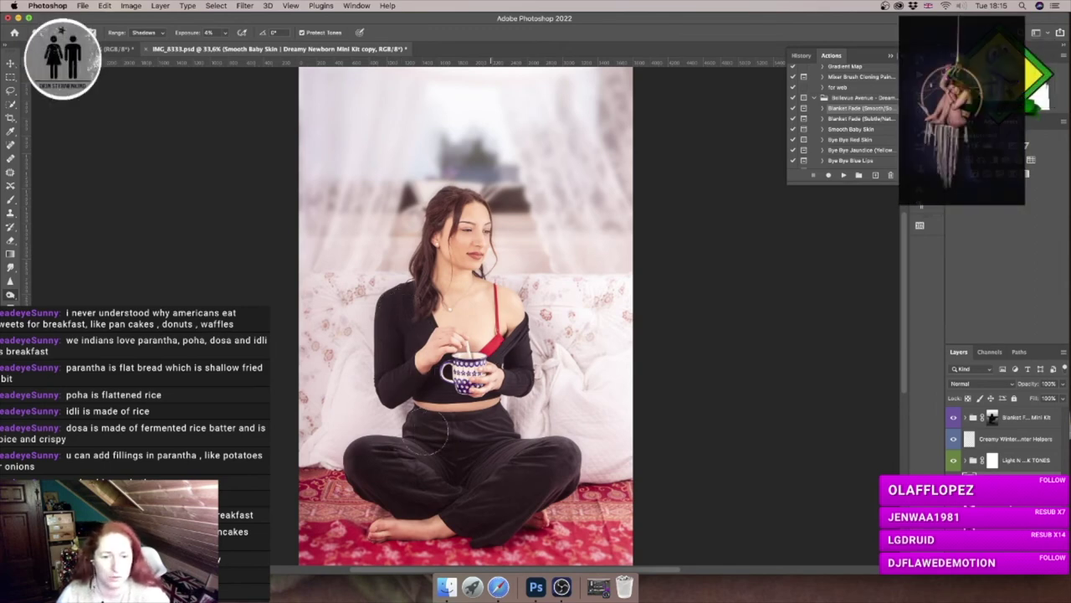
{"action": "mouse_move", "coordinate": [449, 497]}
{"action": "left_mouse_down"}
{"action": "mouse_move", "coordinate": [476, 498]}
{"action": "mouse_move", "coordinate": [550, 462]}
{"action": "mouse_move", "coordinate": [491, 528]}
{"action": "mouse_move", "coordinate": [500, 462]}
{"action": "left_mouse_up"}
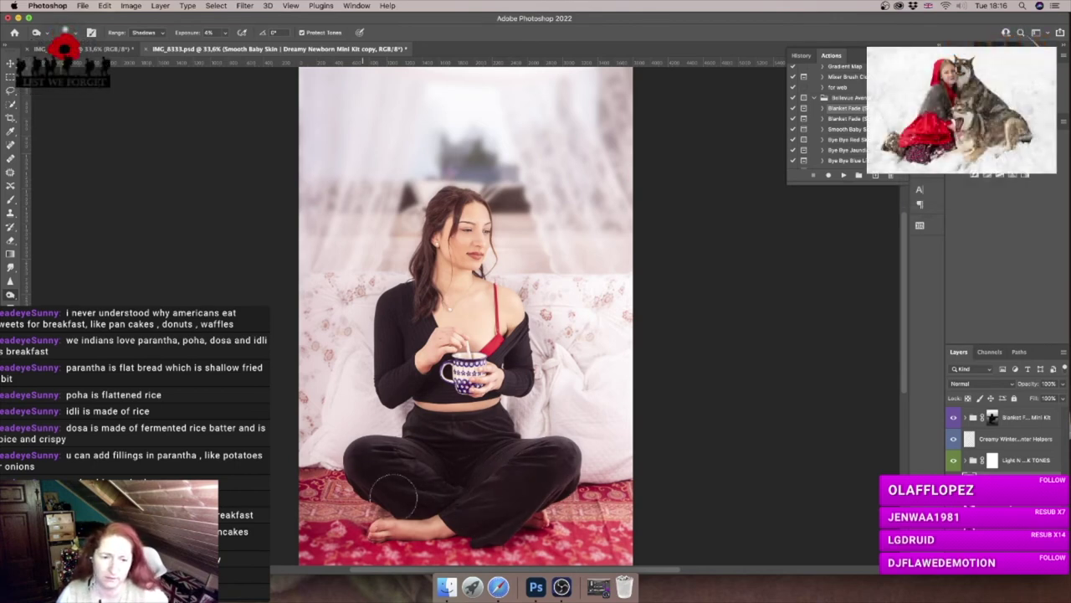
{"action": "left_click", "coordinate": [144, 32]}
{"action": "left_click", "coordinate": [144, 43]}
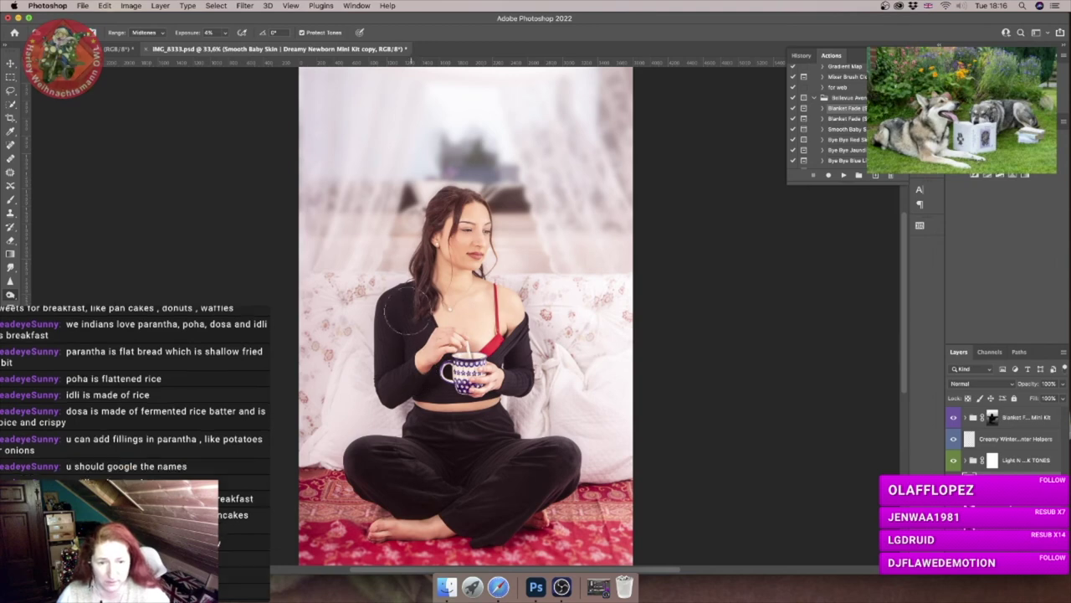